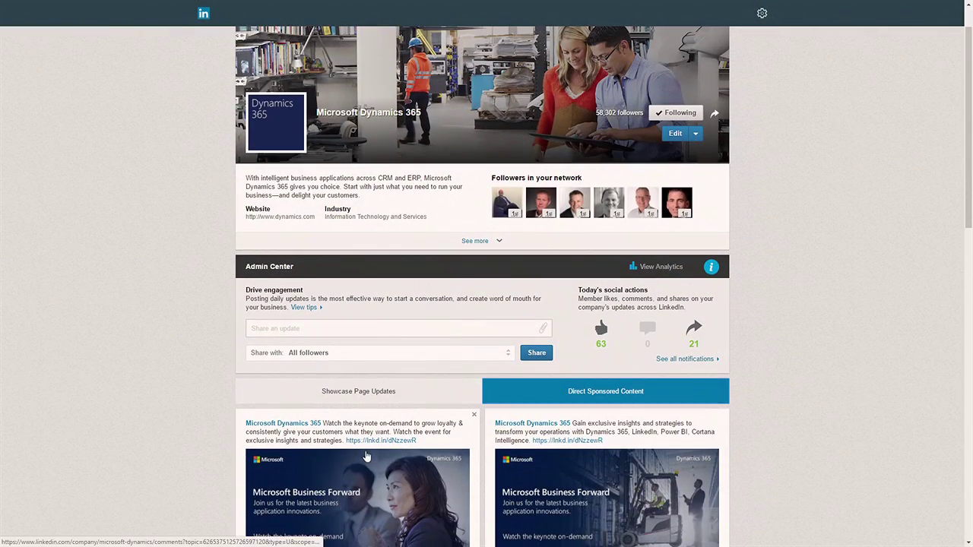
Step: Open the Microsoft Dynamics 365 keynote page from the company page
click(378, 442)
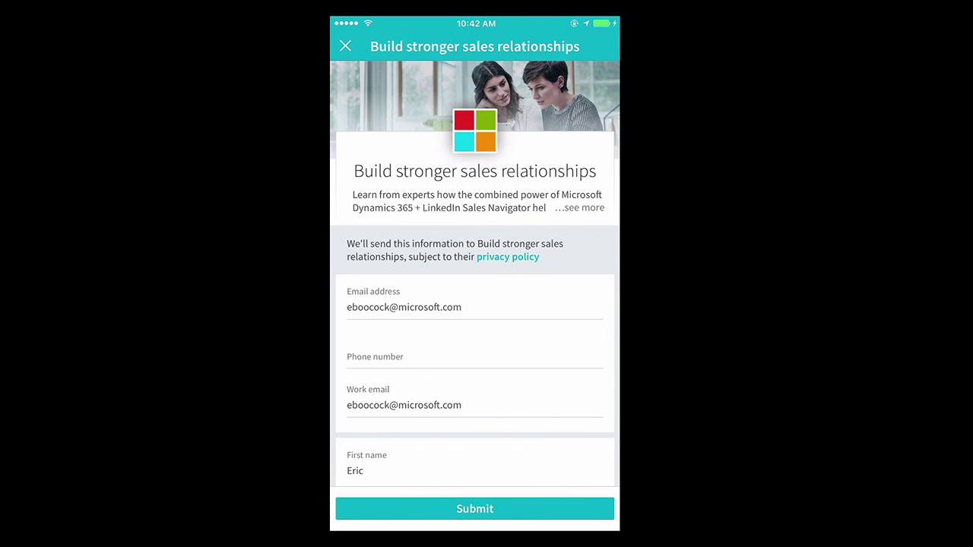
Step: Close the prefilled lead form and return to the phone's home screen
key(super+shift+h)
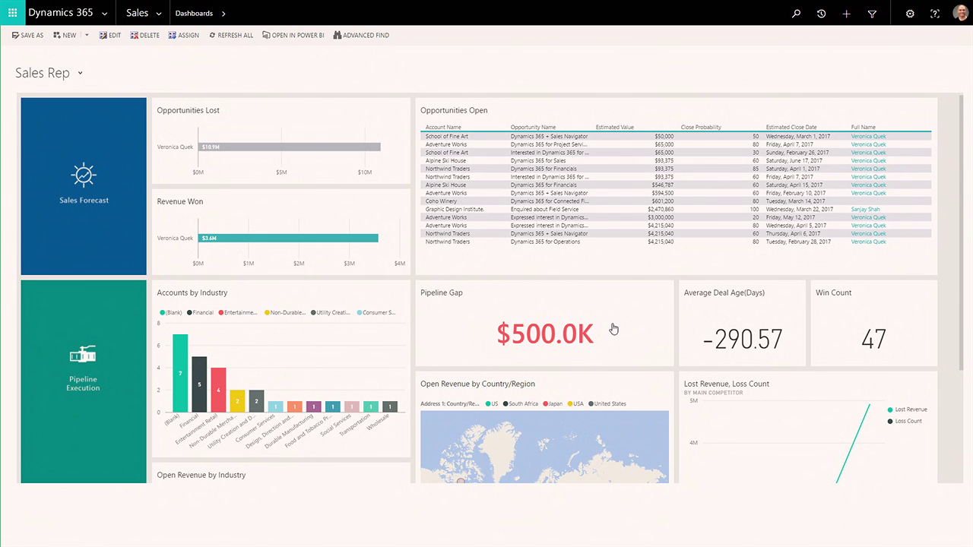
Step: Open the Sales area menu from the Sales Rep dashboard
click(157, 14)
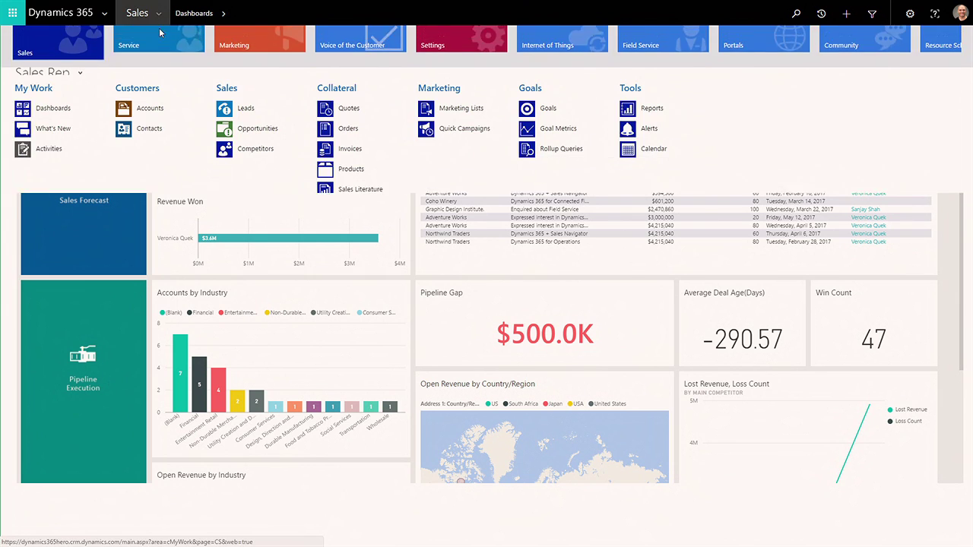
Step: List open opportunities and view the Dynamics 365 + Sales Navigator deal in the Relationship Pipeline chart
click(239, 129)
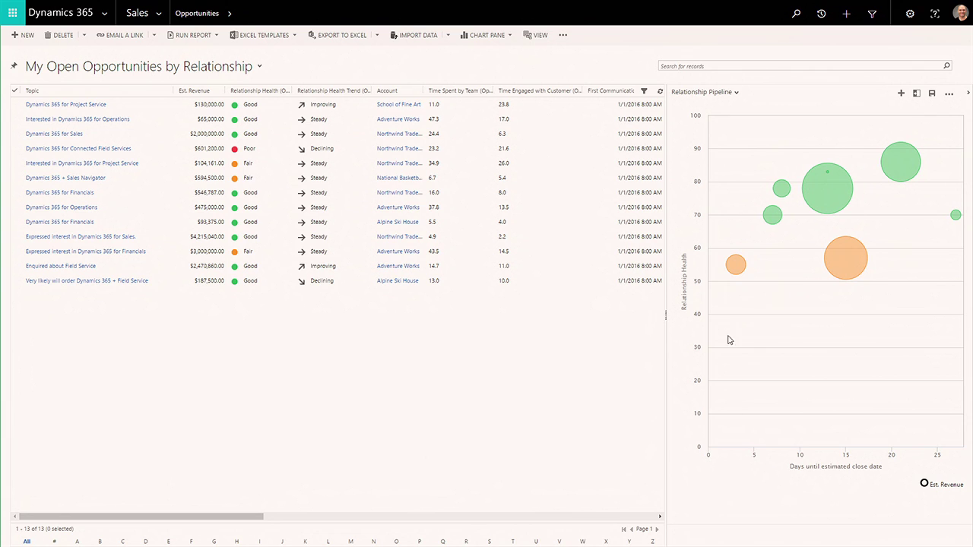
mouse_move(739, 274)
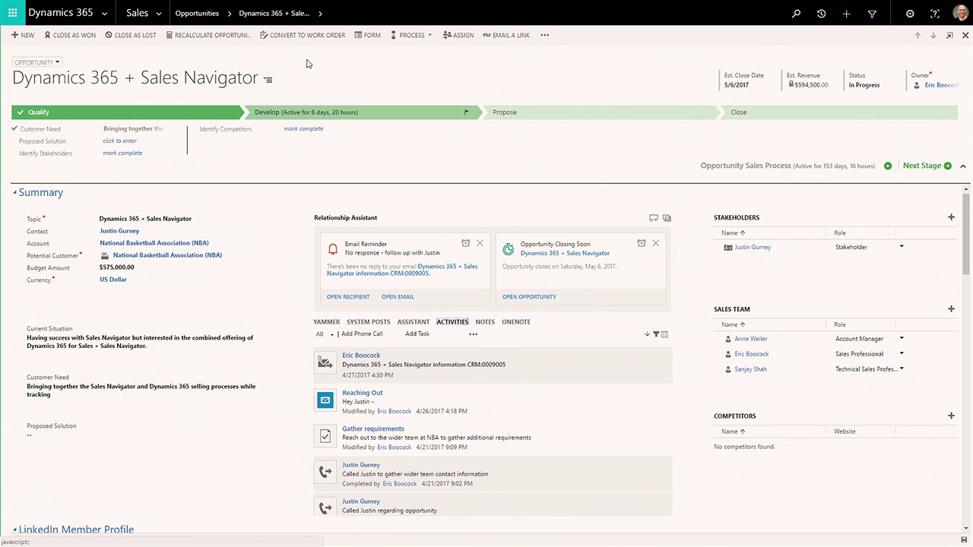
Step: Pick the TeamLink colleague under Get introduced in the opportunity's LinkedIn Member Profile
click(267, 79)
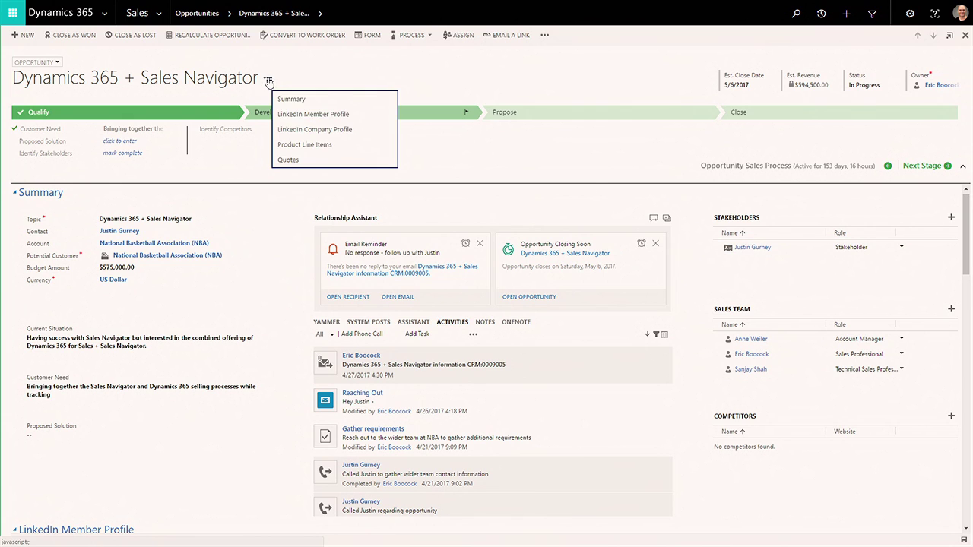
click(316, 114)
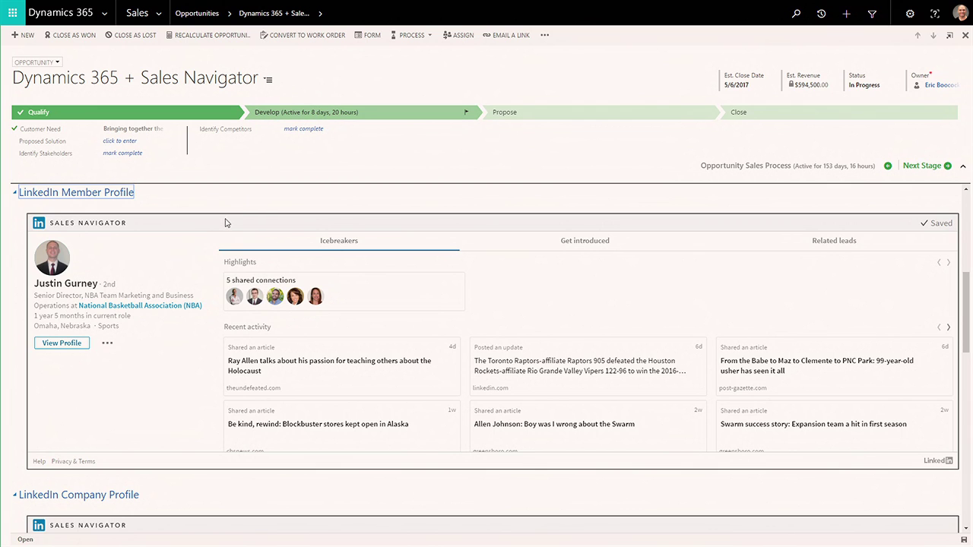
click(584, 243)
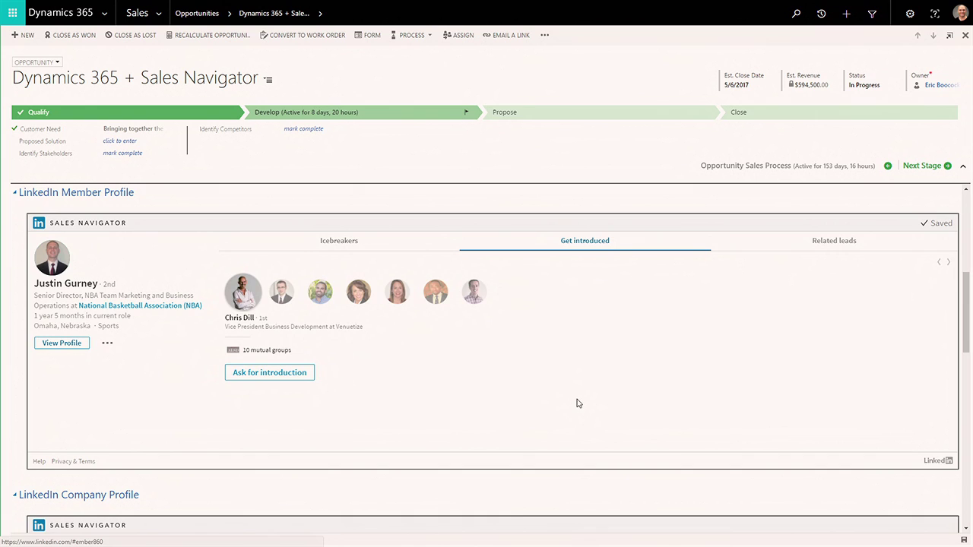
click(481, 297)
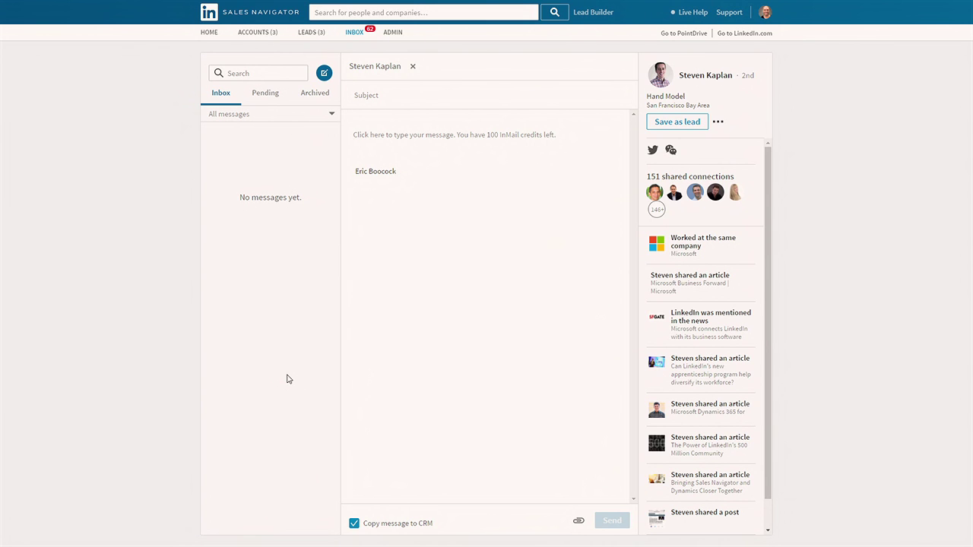
Step: Write the message opening about pitching the new Dynamics 365 Sales Navigator integrations to the NBA contact
text(Steve, working on pitching )
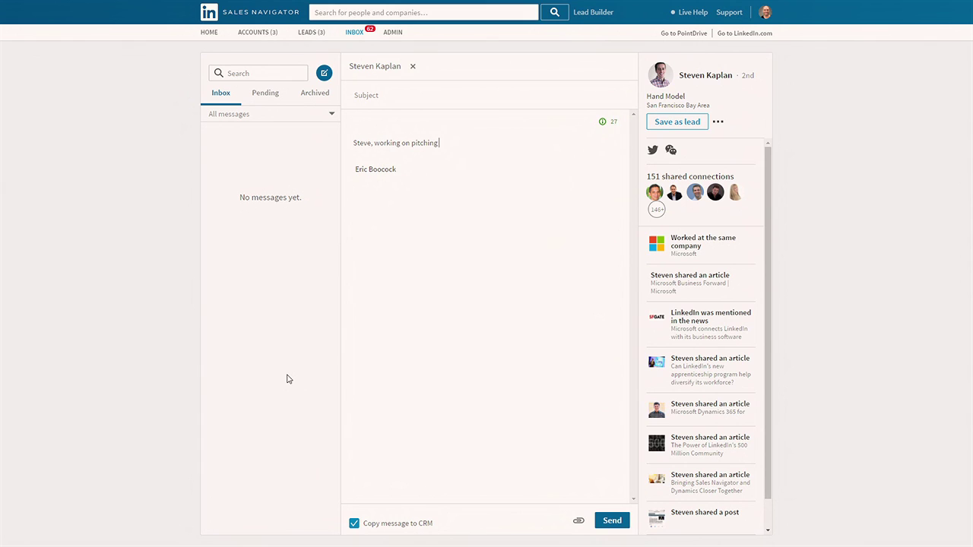
text(the new Dynamics 365 Sales Navigator inte)
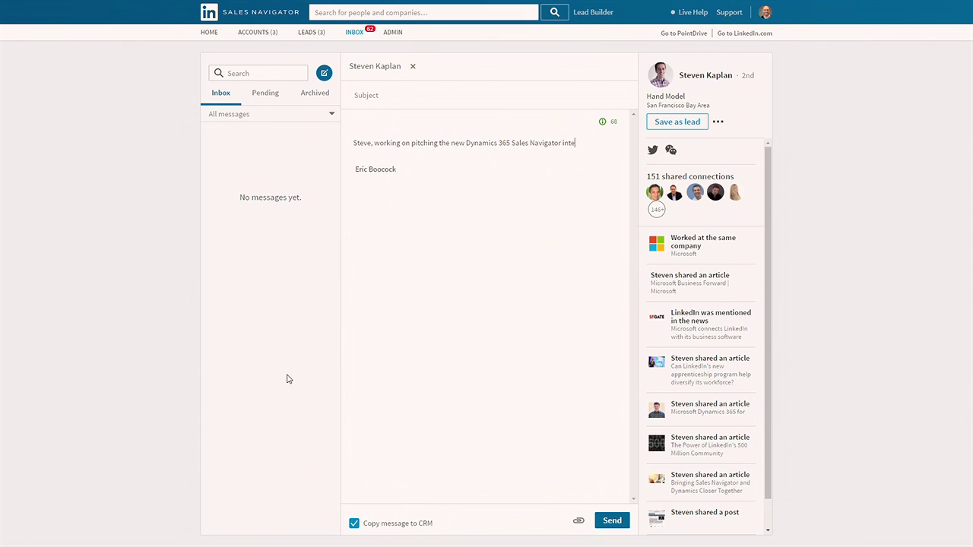
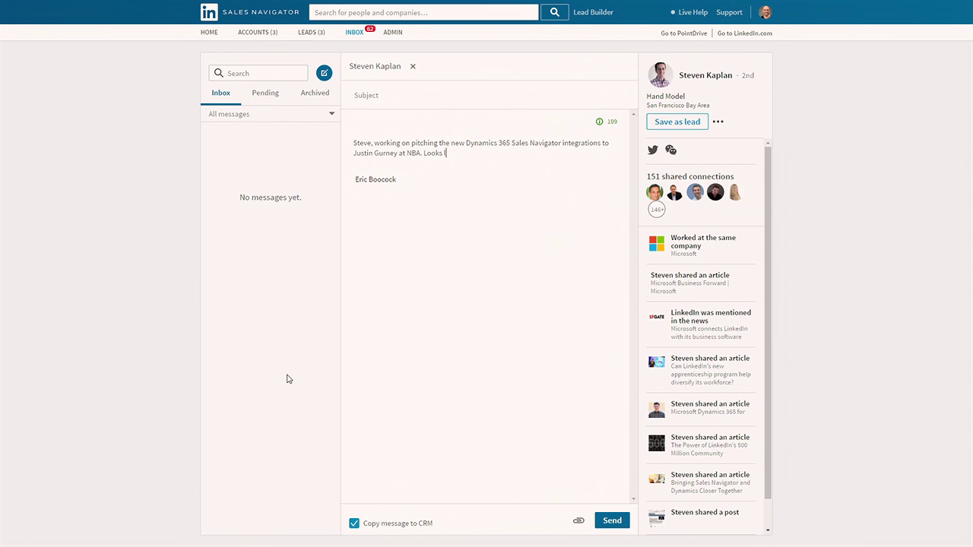
text(ike you're connected to him. Can you lever)
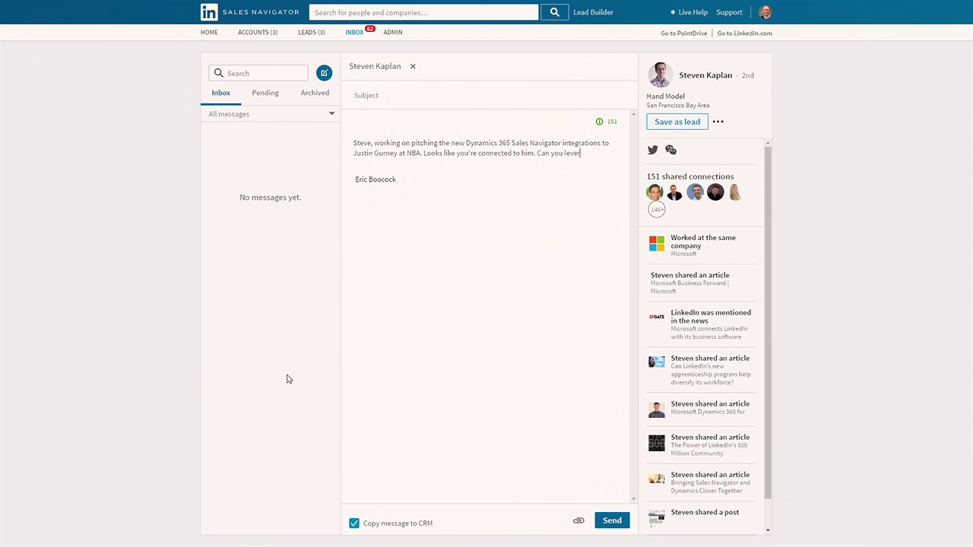
text(age your connection and share this Poin)
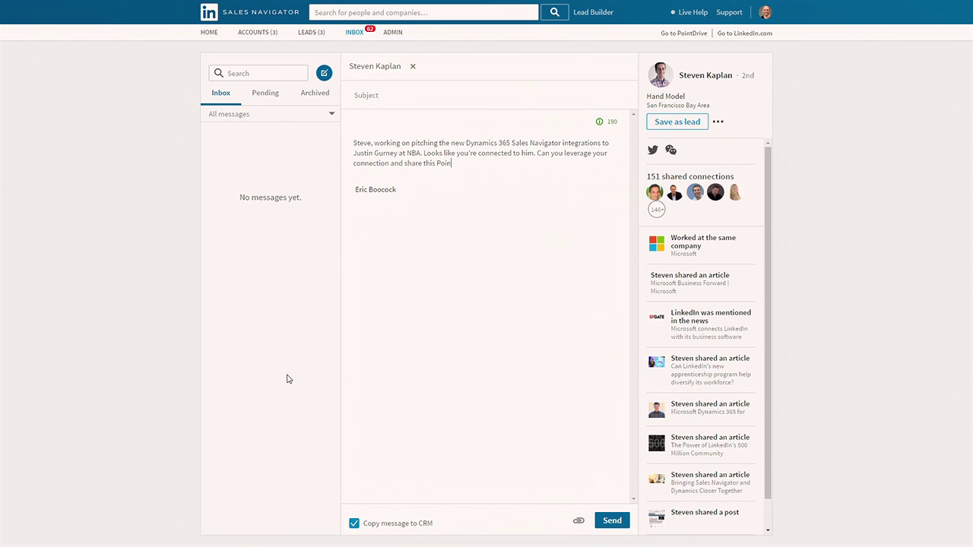
text(tDrive to move the deal along?)
Step: Copy the share link for the Dynamics 365 + LinkedIn Sales Navigator PointDrive presentation
click(687, 35)
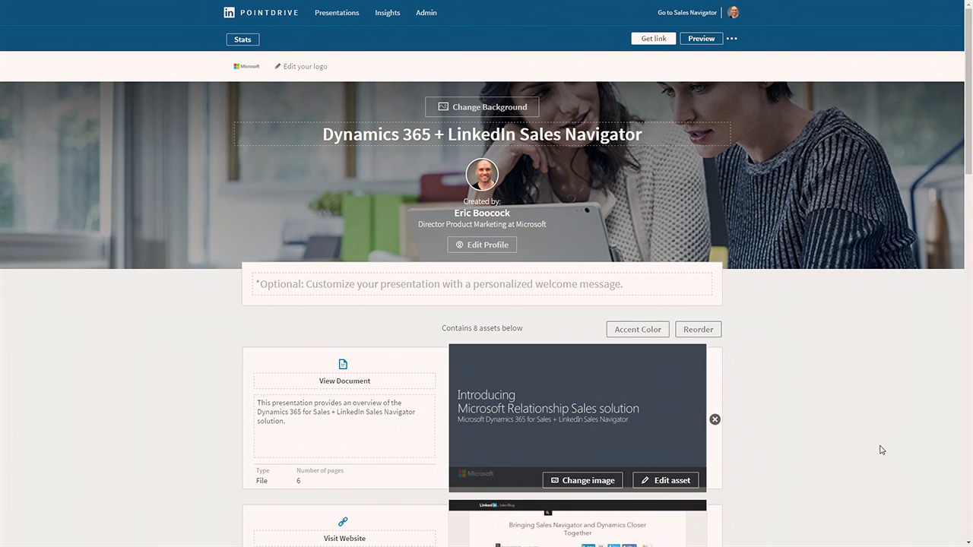
scroll(878, 452, down, 3)
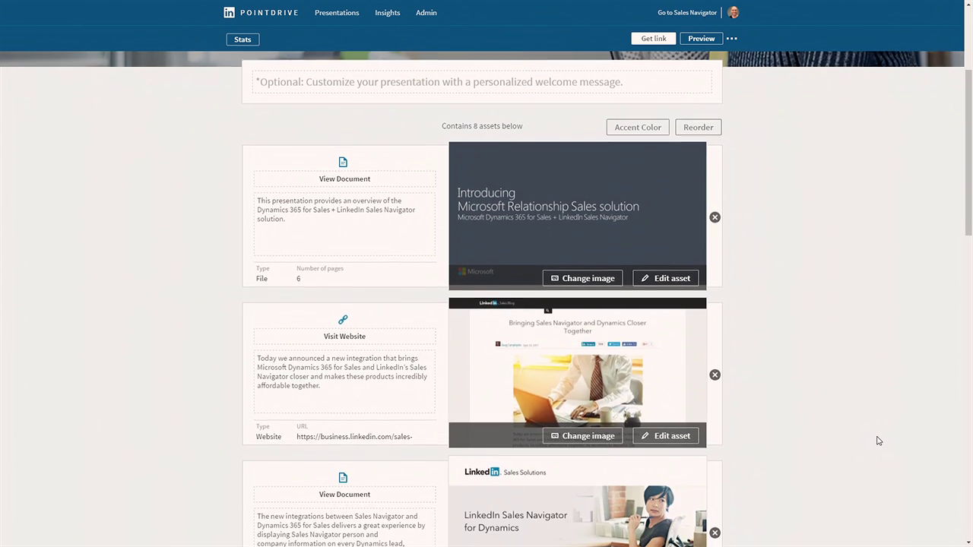
scroll(880, 440, up, 3)
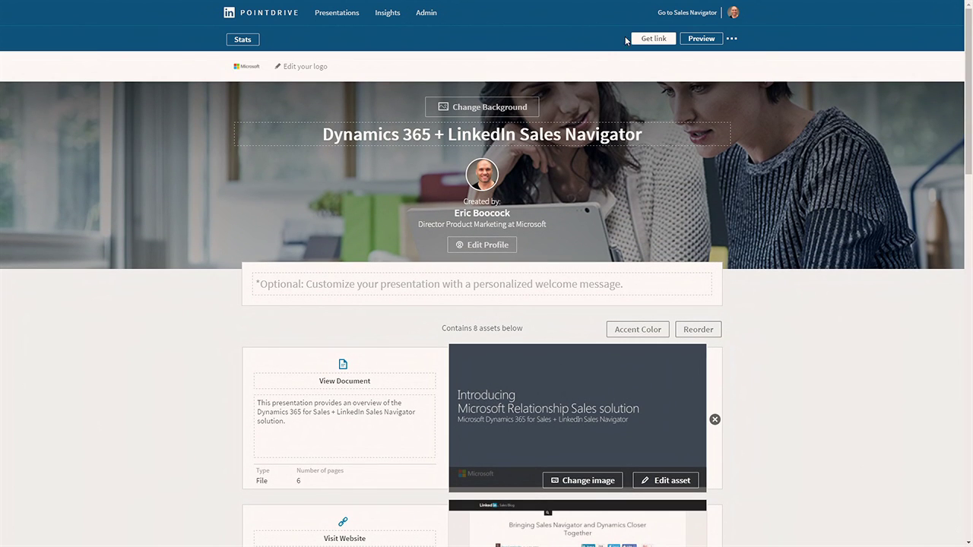
click(650, 39)
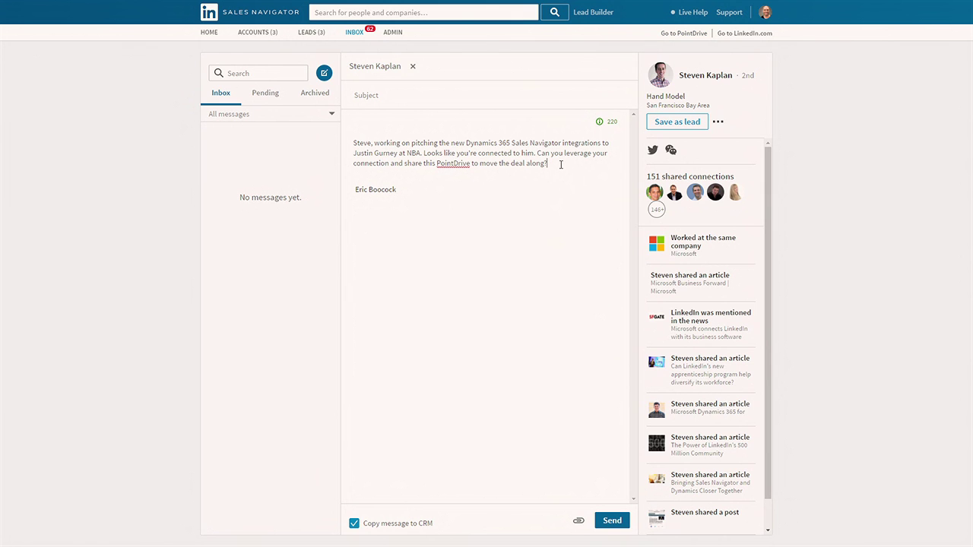
Step: Paste the pd.lnkd.in PointDrive link into the message and send it
key(ctrl+v)
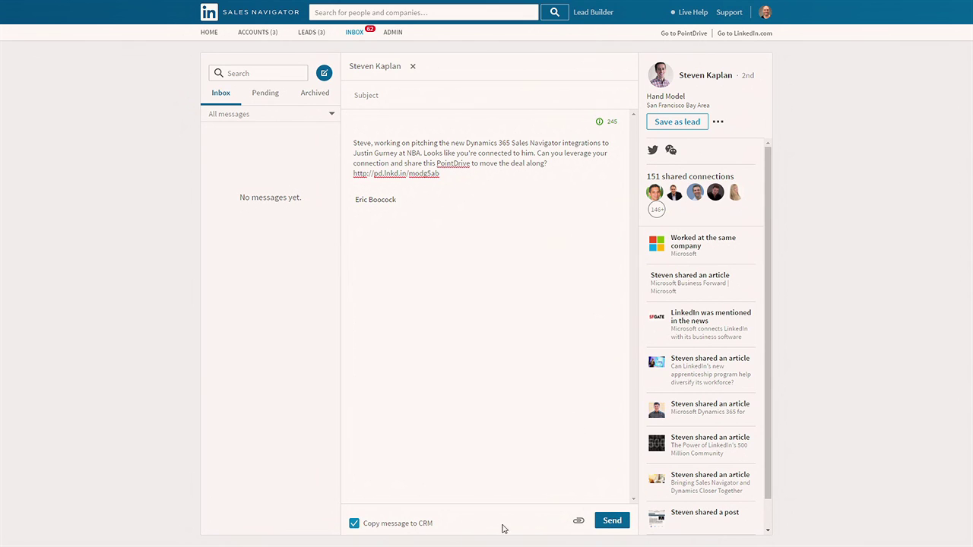
click(608, 523)
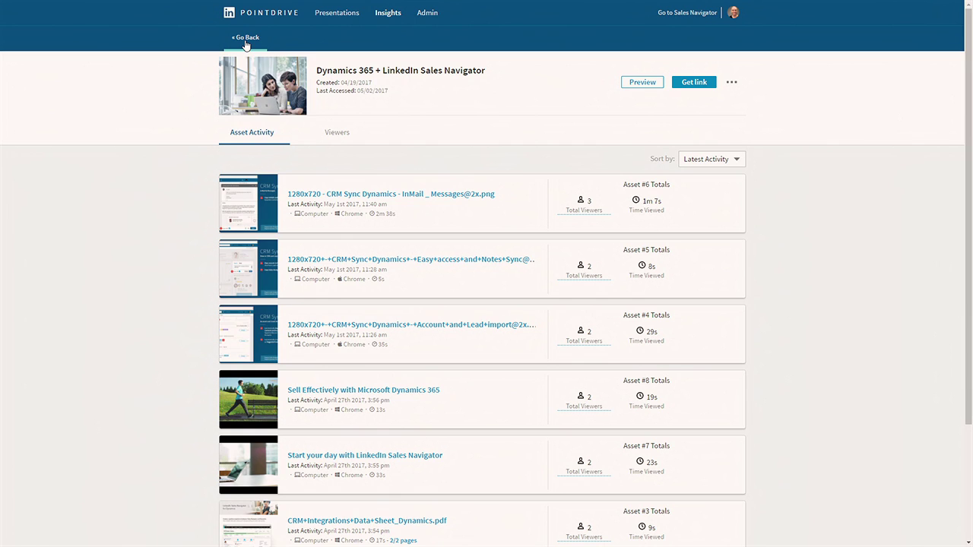
Step: Check who viewed the presentation, then return to per-asset viewing activity
click(341, 137)
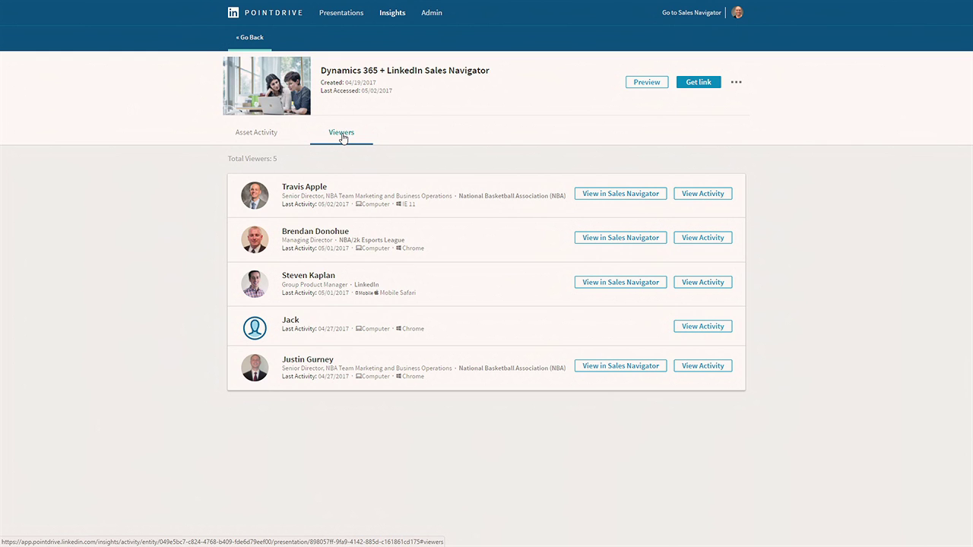
click(259, 138)
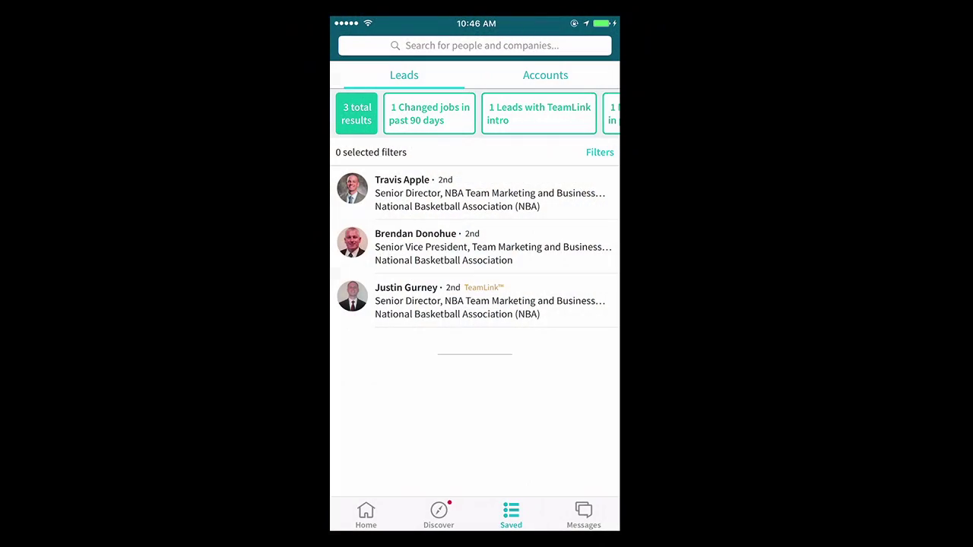
Step: Review the NBA Senior Director's saved lead profile and experience, then go to the home screen
click(456, 301)
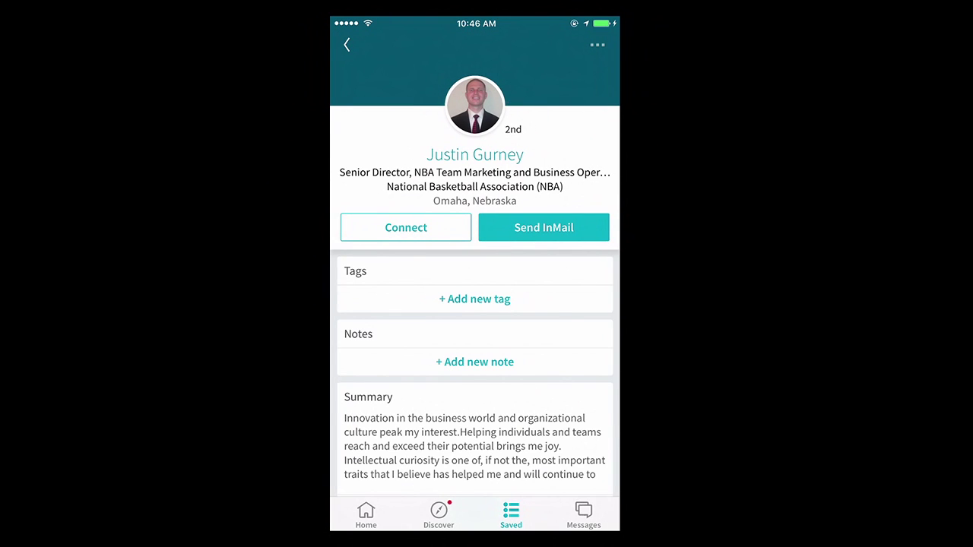
scroll(475, 258, down, 10)
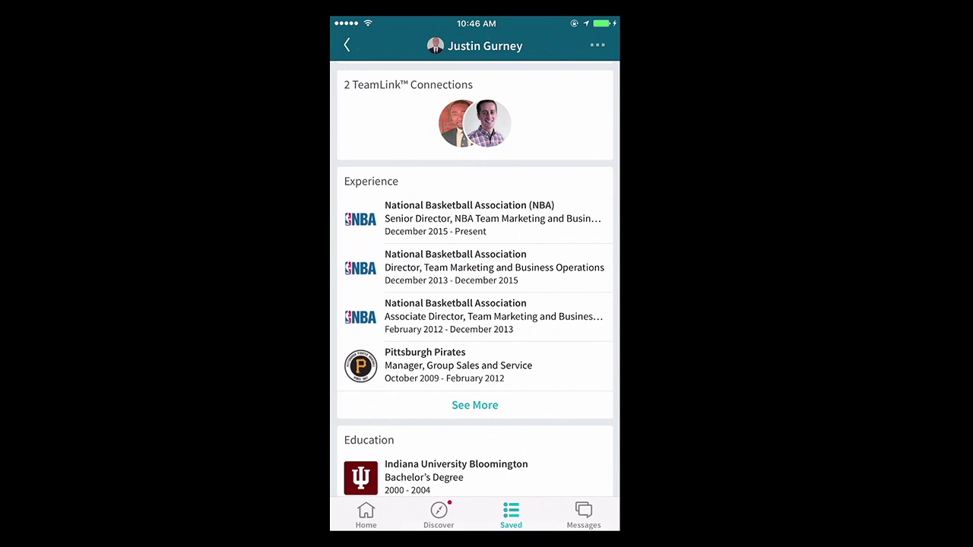
key(super)
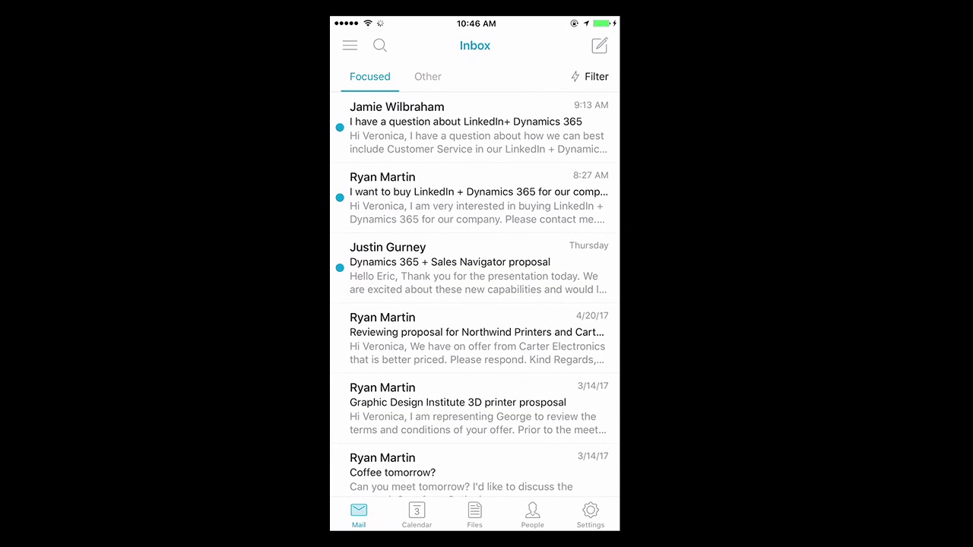
Step: Open the 'Dynamics 365 + Sales Navigator proposal' email from the Focused inbox
scroll(475, 279, down, 2)
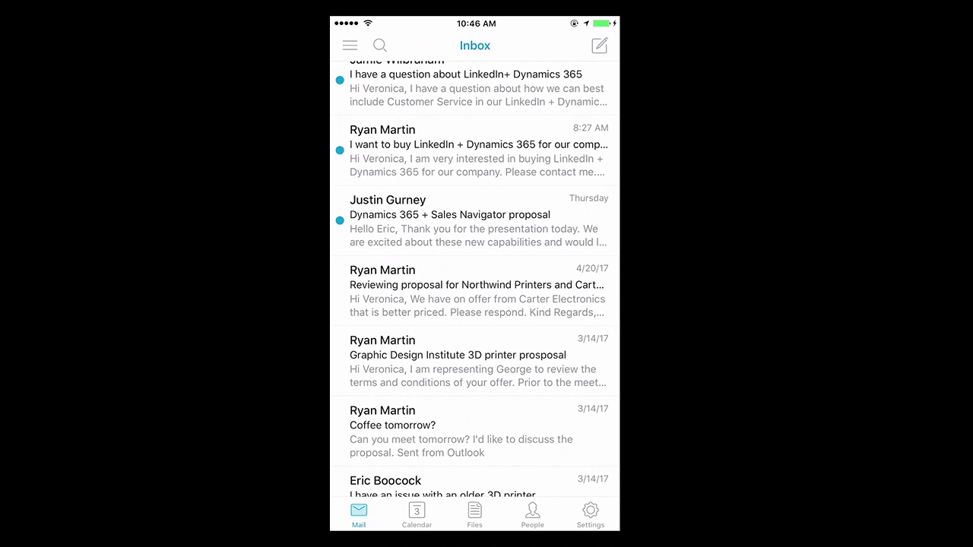
click(471, 221)
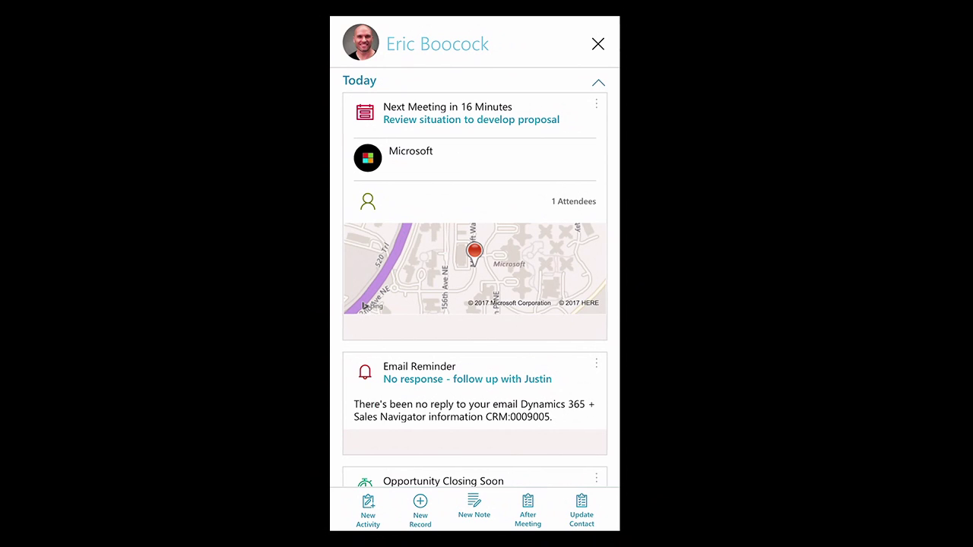
Step: Export the $594,500.00 Dynamics 365 + Sales Navigator quote using the Microsoft Quote Word template
key(Escape)
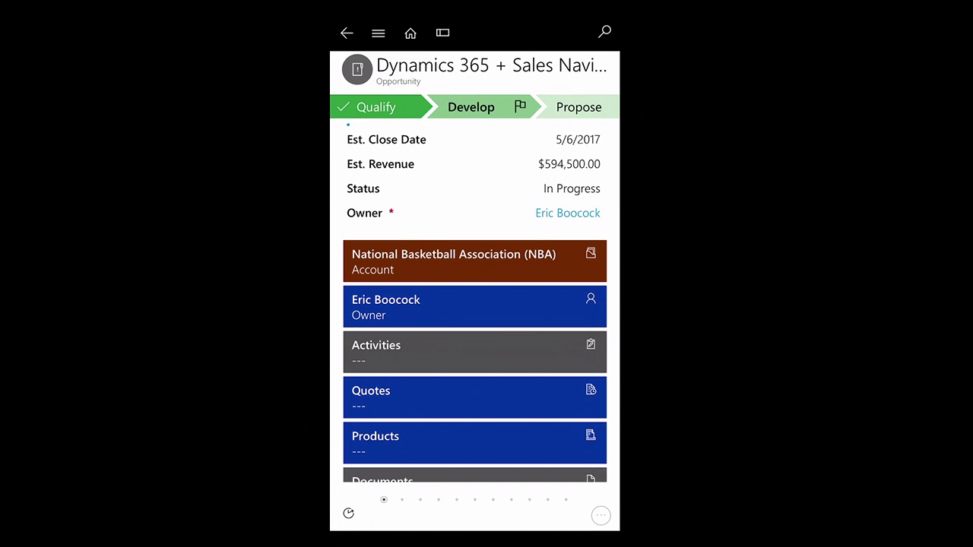
click(475, 397)
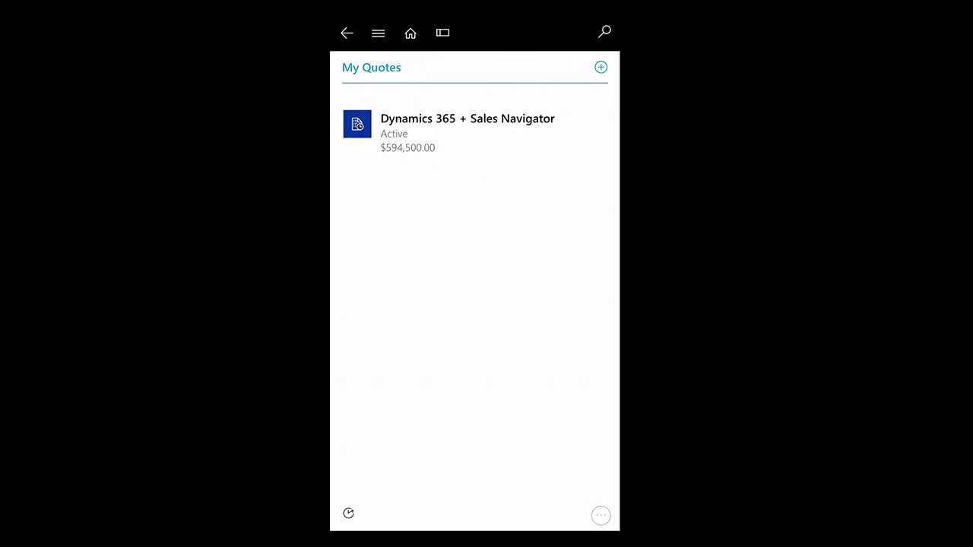
click(456, 129)
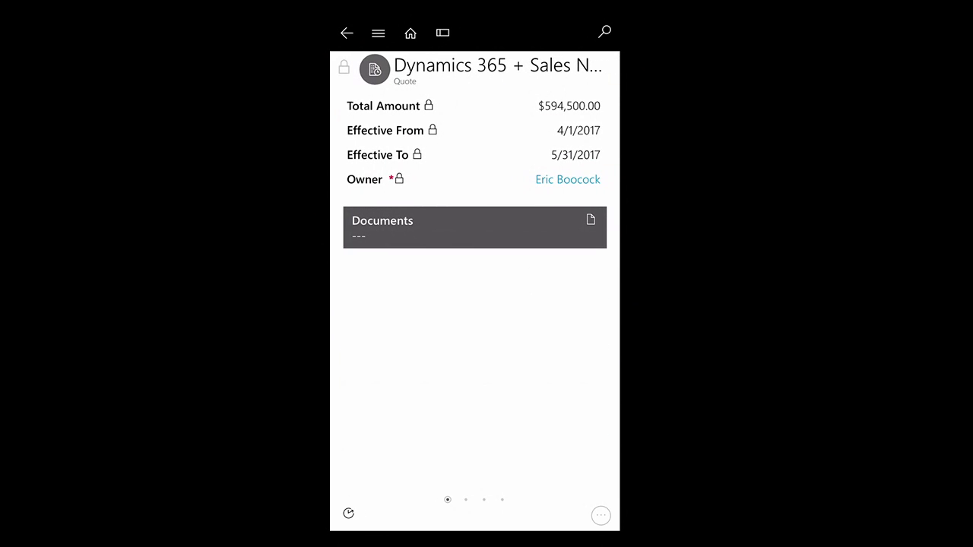
click(601, 516)
click(390, 396)
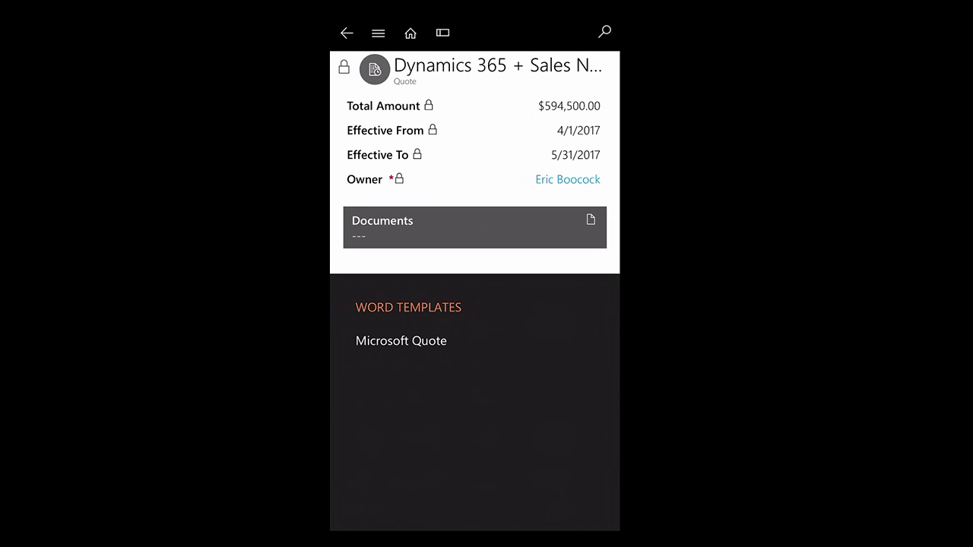
click(400, 341)
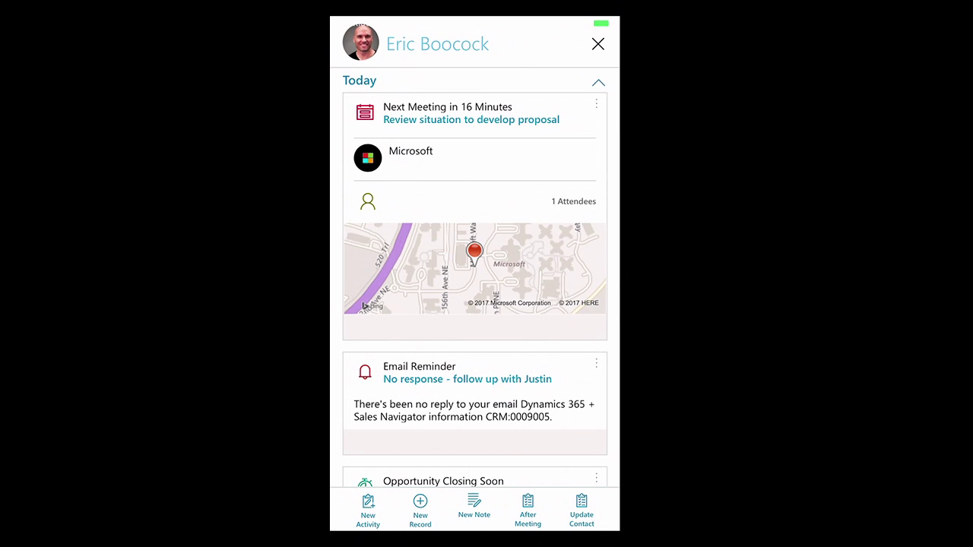
Step: Scroll through the assistant's Today cards, including the proposal file-request email
scroll(474, 274, down, 5)
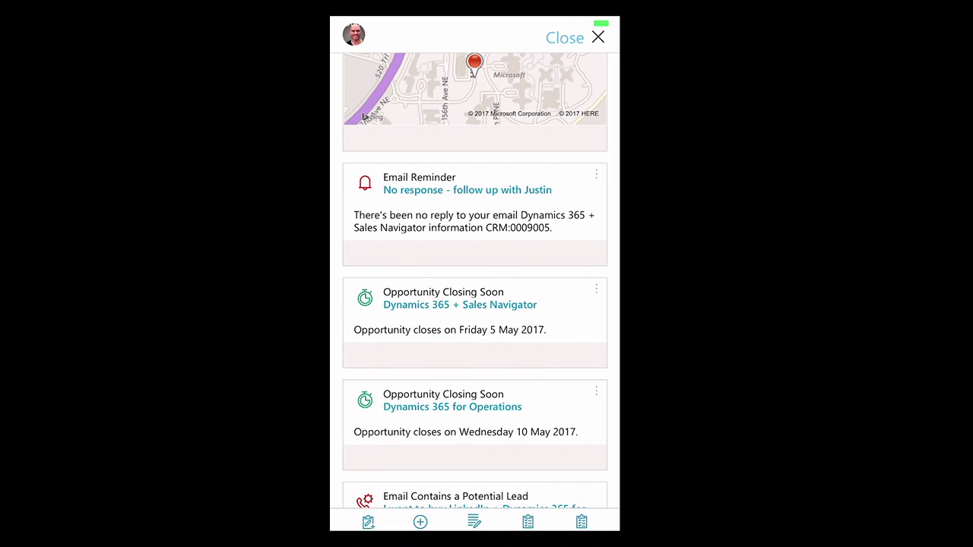
scroll(475, 281, down, 4)
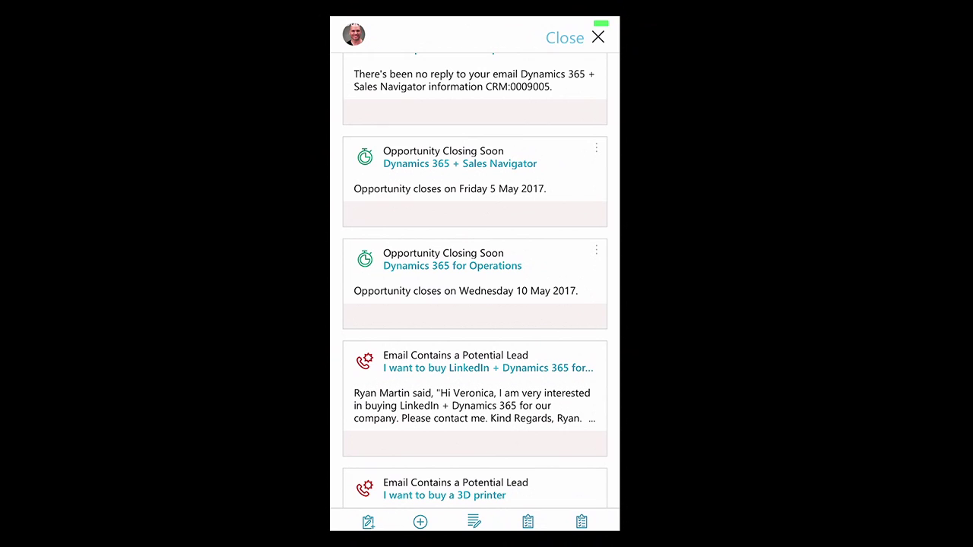
scroll(475, 281, down, 4)
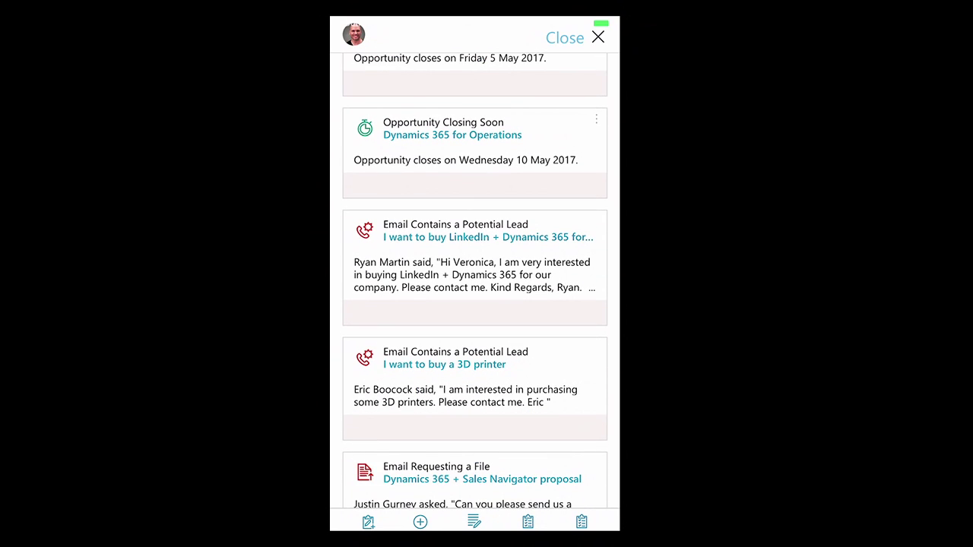